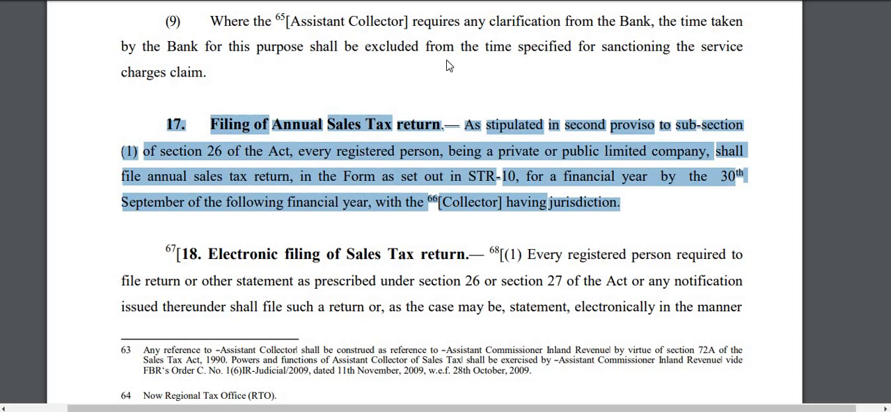
Highlight the 30th September filing deadline in rule 17 of the Sales Tax Rules.
click(222, 147)
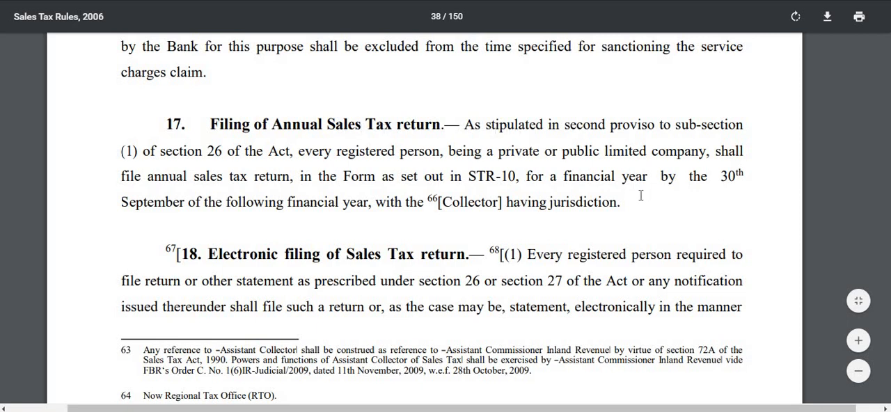
drag(720, 176, 185, 204)
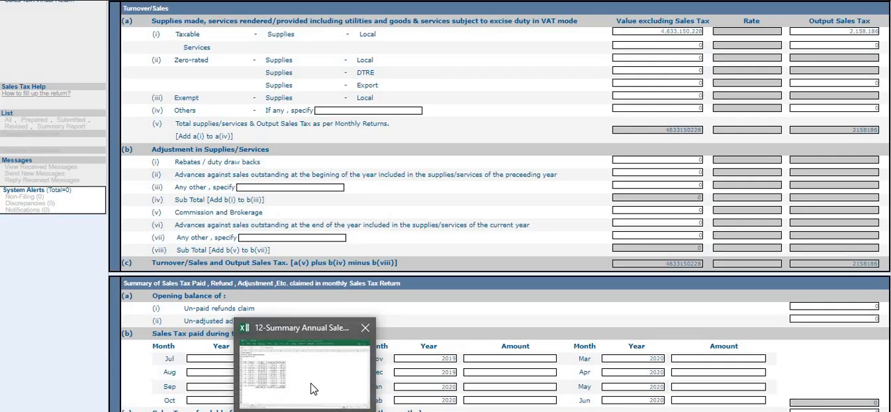
Switch to the annual sales tax summary workbook in Excel and examine its title, column headings and list of months.
click(315, 388)
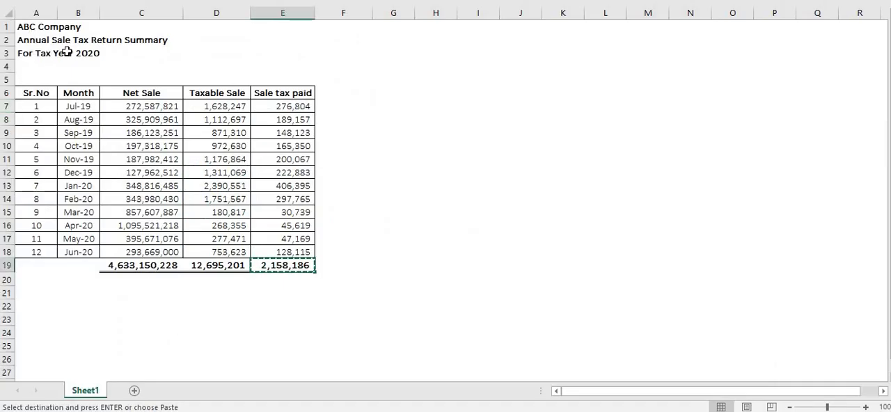
click(31, 55)
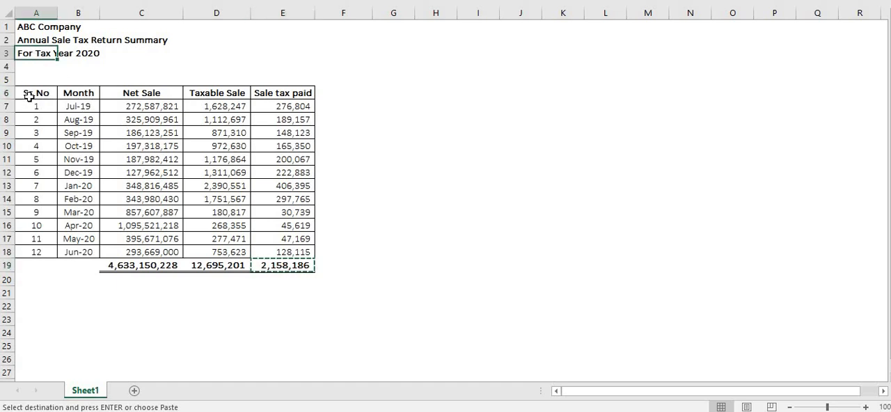
key(Down)
drag(35, 93, 292, 92)
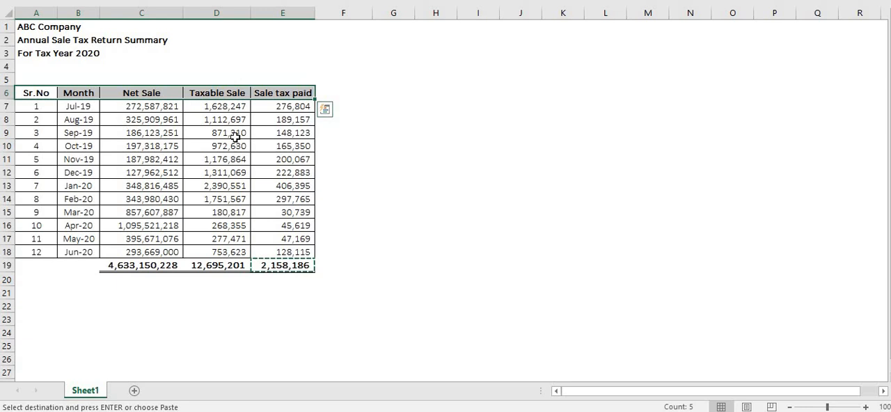
key(Escape)
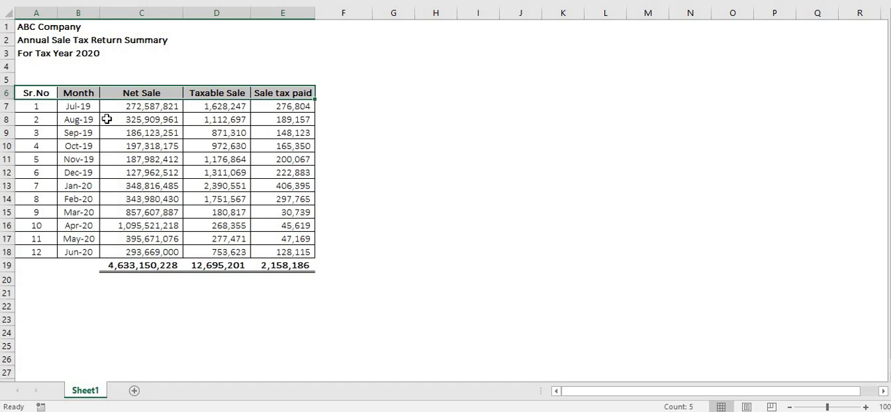
click(138, 112)
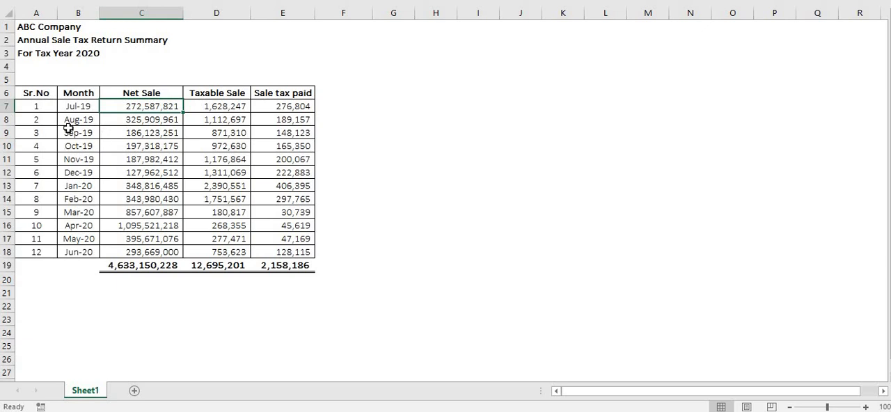
drag(83, 108, 72, 237)
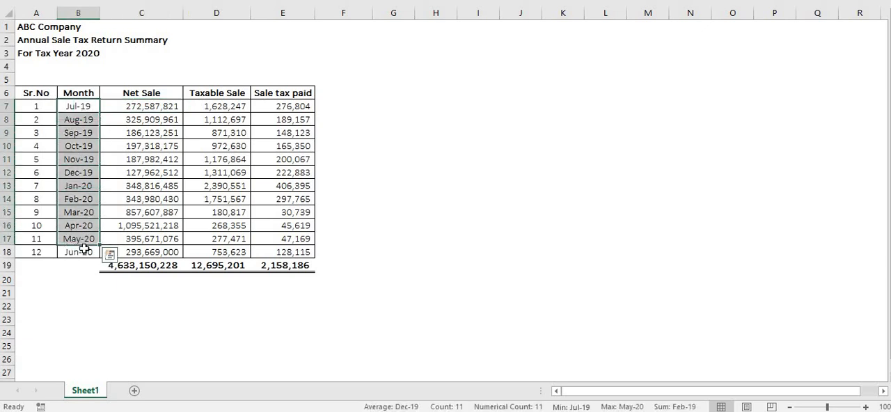
click(87, 110)
key(ctrl+Down)
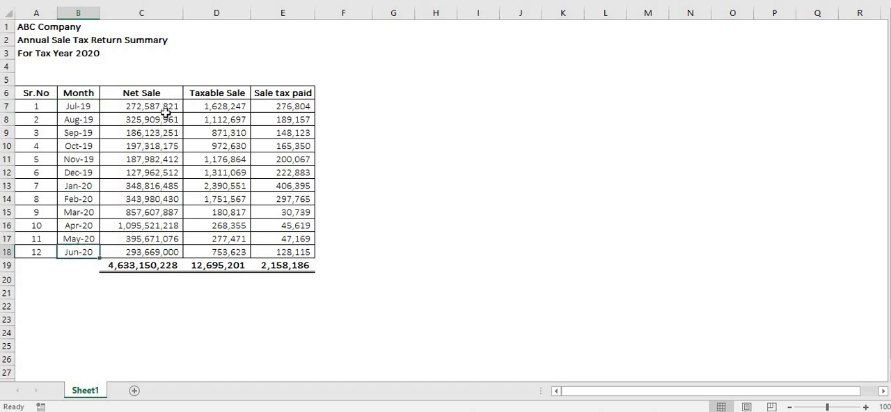
Examine the monthly Net Sale figures and compare July's Net Sale, Taxable Sale and Sale tax paid.
click(167, 105)
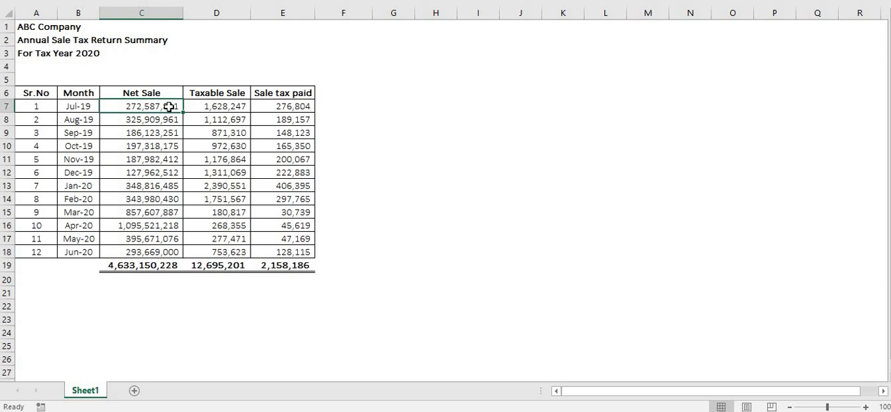
drag(168, 106, 159, 250)
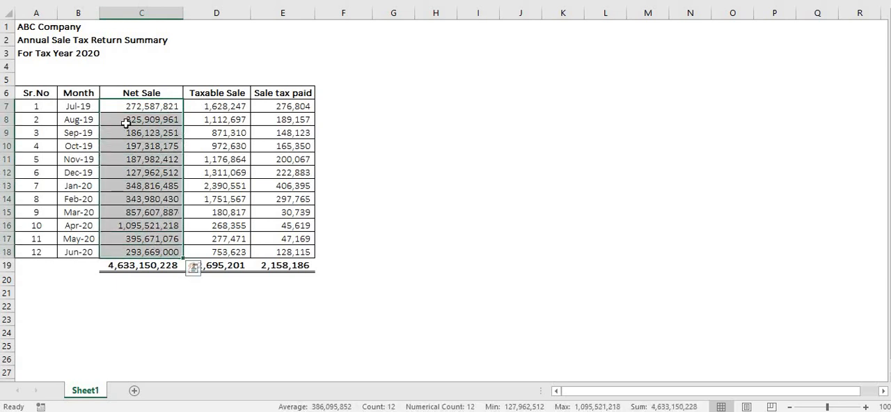
click(146, 108)
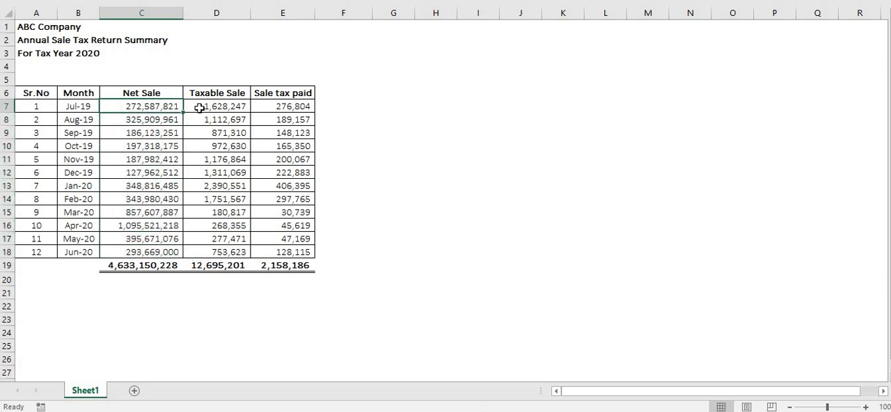
click(208, 108)
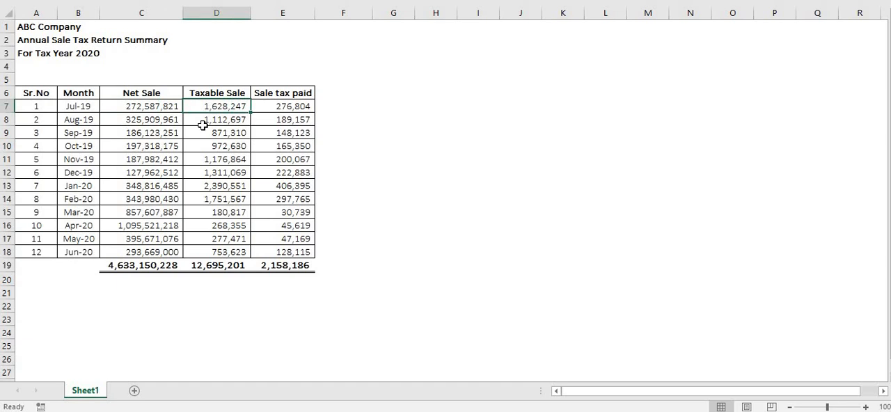
click(161, 110)
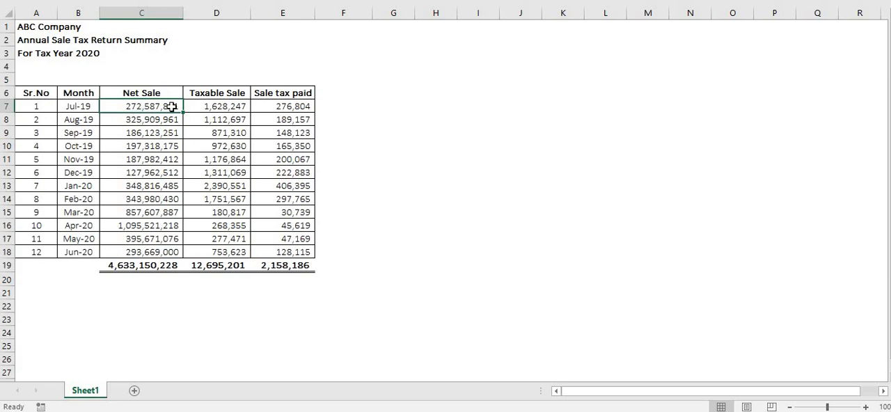
click(223, 109)
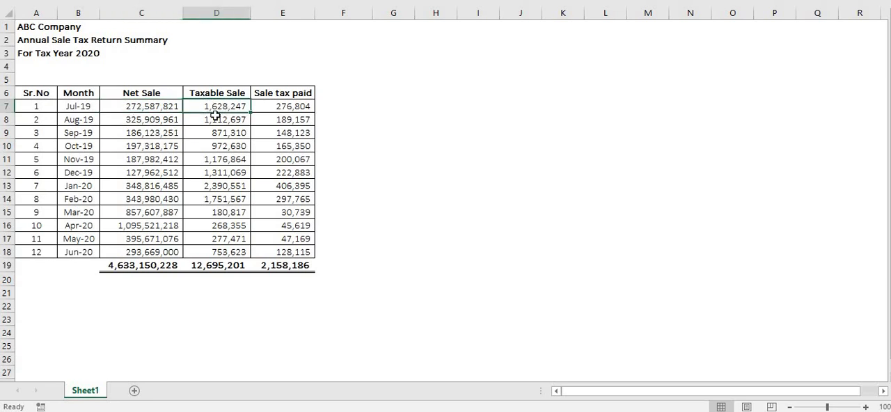
click(278, 105)
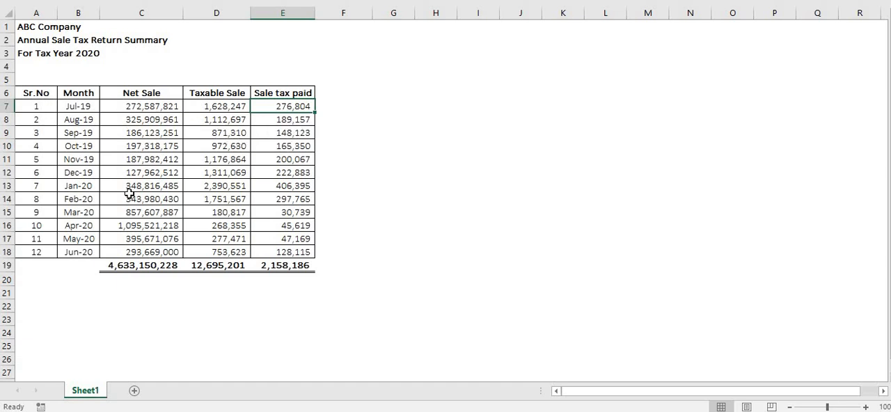
Calculate the difference between the Net Sale and Taxable Sale totals in cell C20 with =C19-D19.
click(134, 282)
text(=)
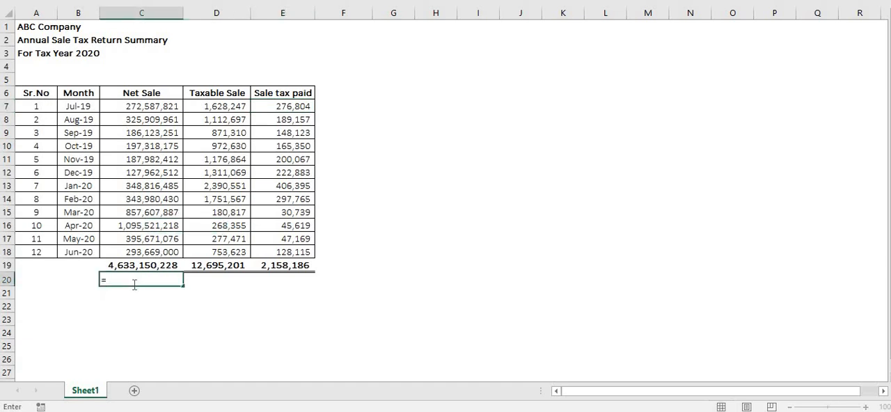
key(Up)
text(-)
key(Up)
key(Right)
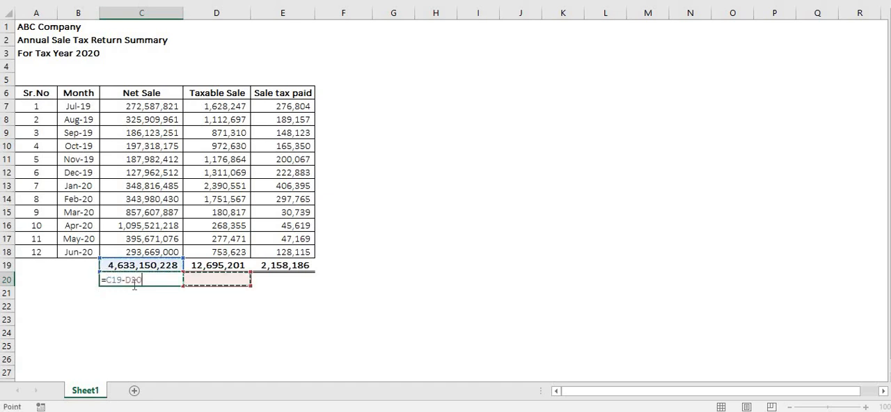
key(Return)
click(135, 282)
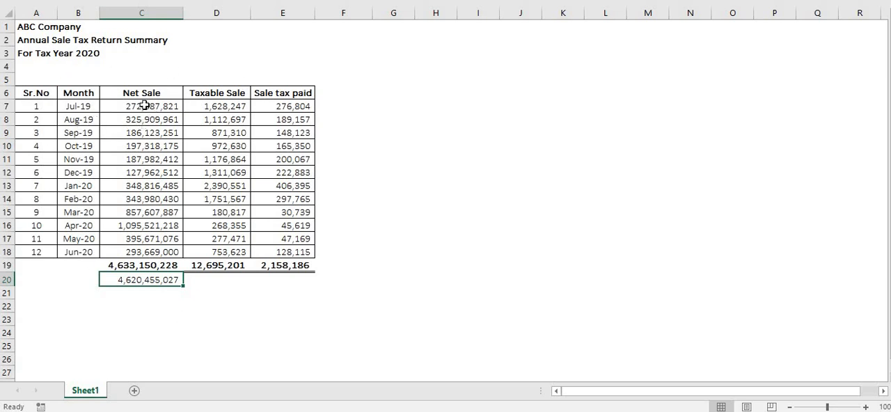
Review the monthly net sales from July to March, then the Net Sale and Taxable Sale totals and their difference.
click(85, 106)
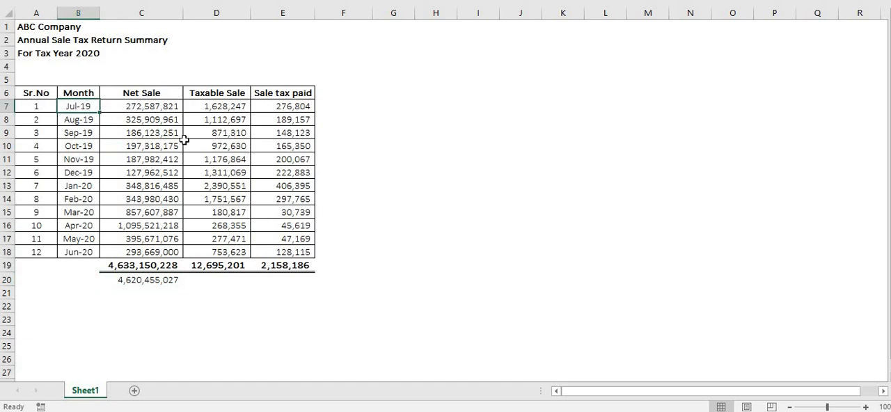
click(160, 107)
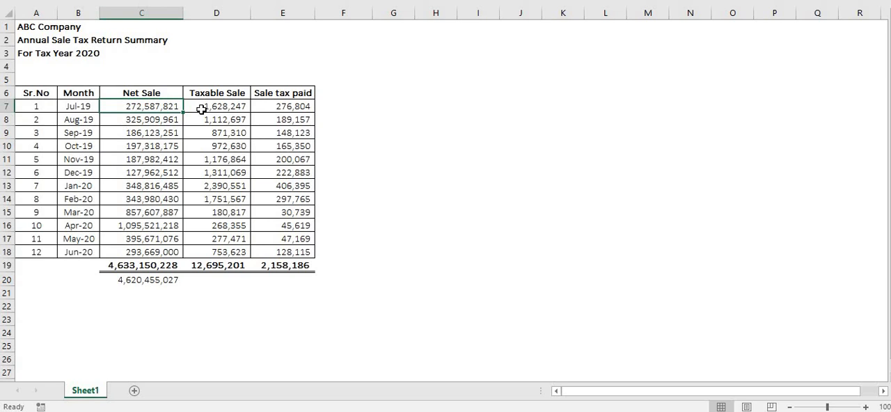
key(Down)
key(Down)
key(Down)
key(Down)
key(Down)
key(Down)
key(Down)
key(Down)
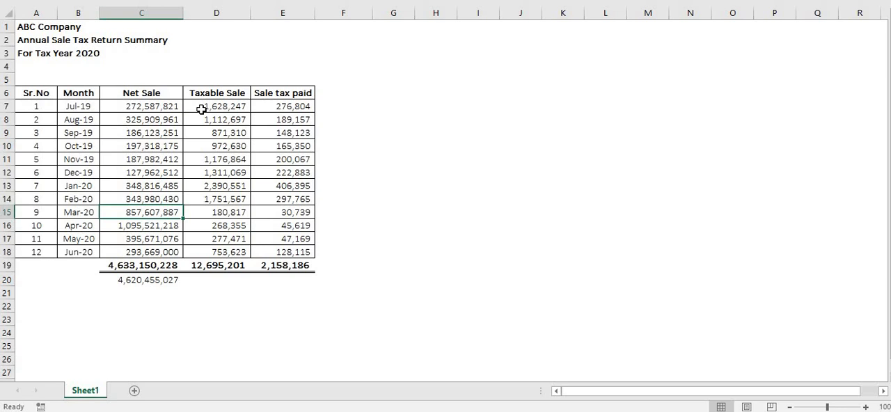
key(Left)
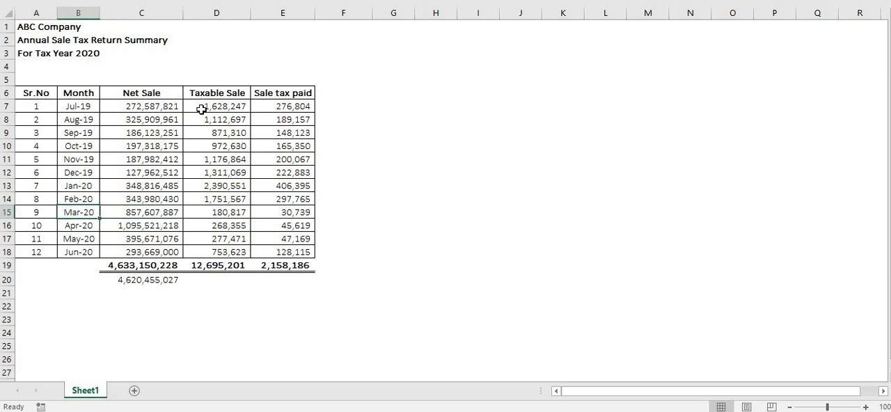
key(Left)
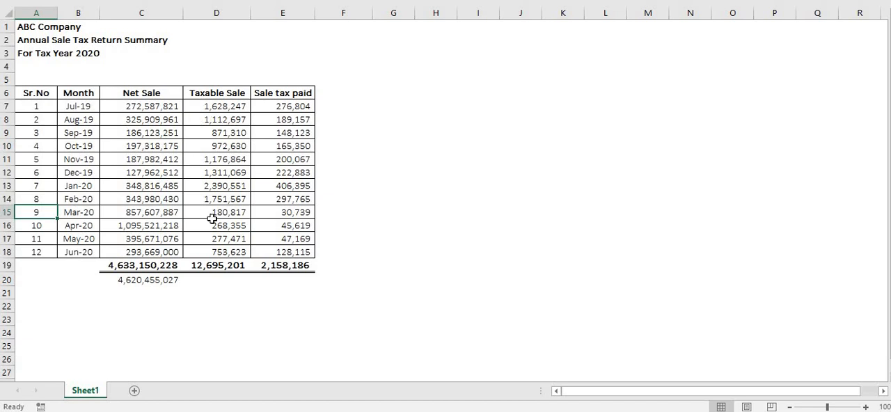
click(146, 267)
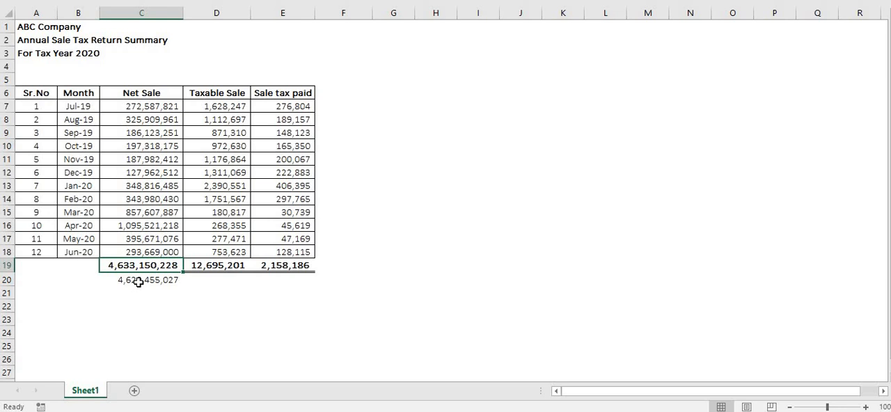
click(139, 282)
click(213, 263)
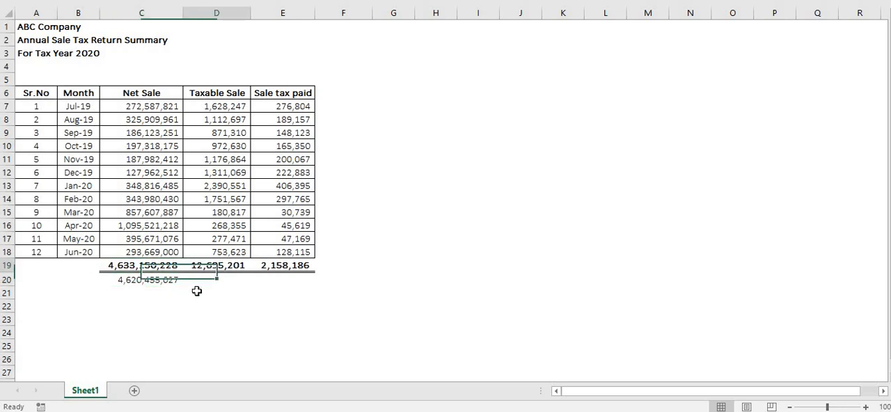
click(159, 280)
In the annual return form, replace the value excluding sales tax for taxable local supplies with the summary's Taxable Sale total, 12,695,201.
key(alt+Tab)
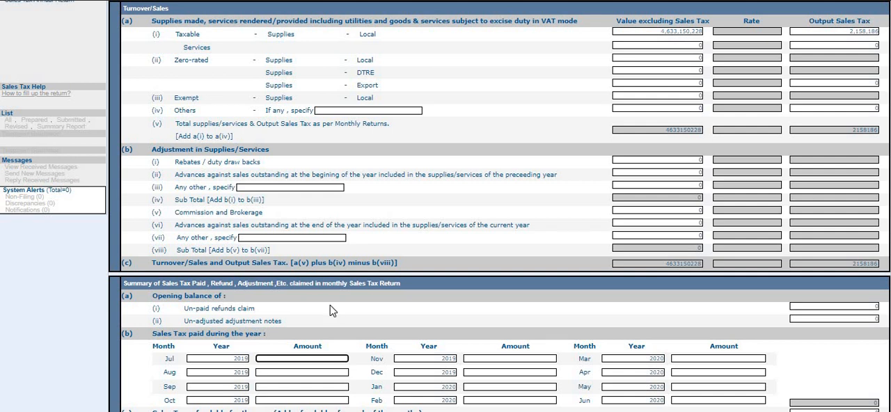
click(662, 31)
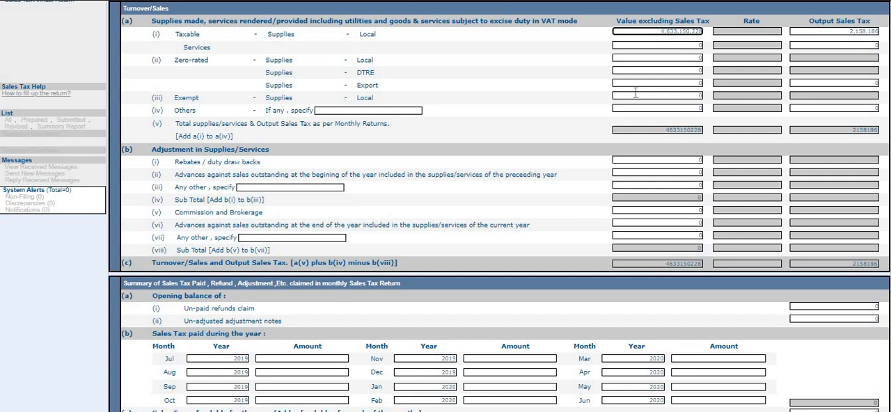
key(alt+Tab)
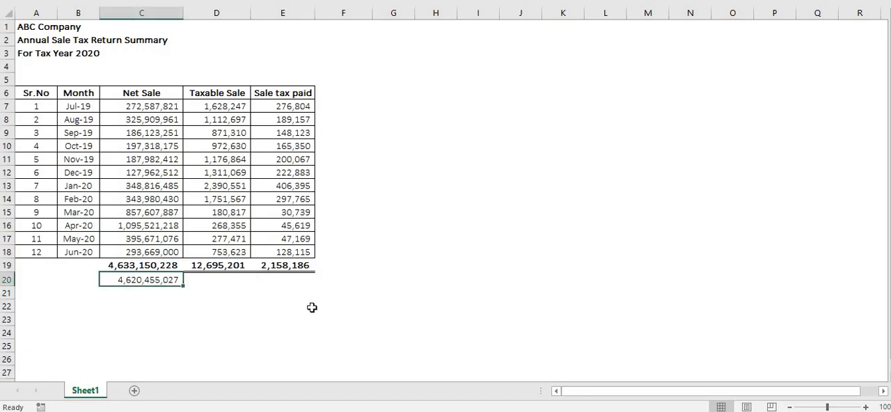
key(Up)
key(Right)
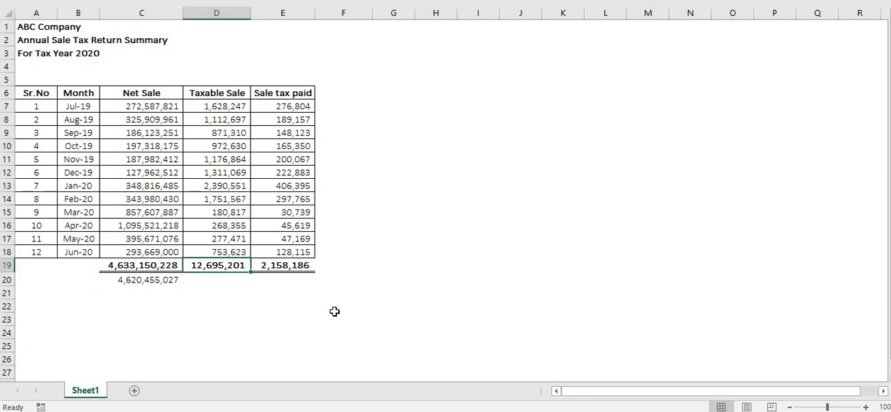
key(alt+Tab)
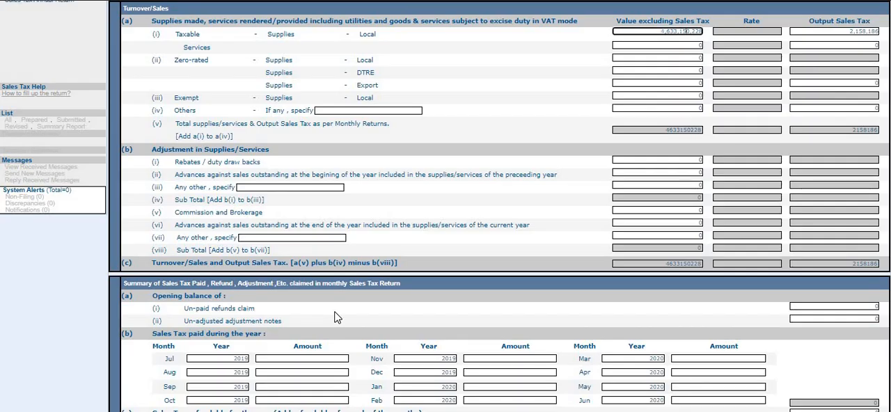
key(Right)
key(Right)
key(Right)
key(BackSpace)
key(BackSpace)
key(BackSpace)
key(BackSpace)
key(BackSpace)
key(BackSpace)
key(BackSpace)
key(BackSpace)
key(BackSpace)
key(BackSpace)
text(12)
key(alt+Tab)
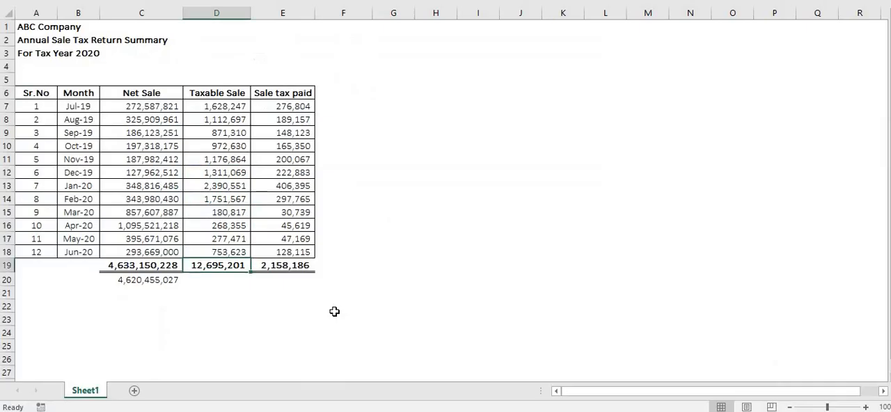
key(alt+Tab)
text(69)
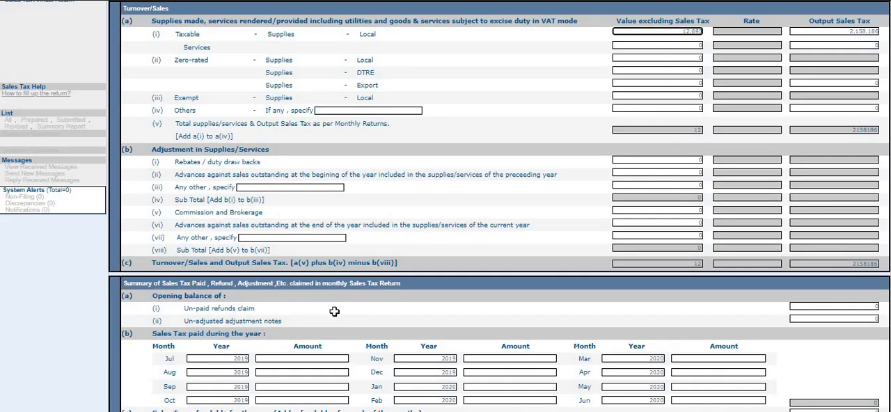
key(alt+Tab)
Check the workbook's Sale tax paid total against the form's output sales tax for taxable local supplies.
key(alt+Tab)
text(5203)
key(alt+Tab)
click(286, 265)
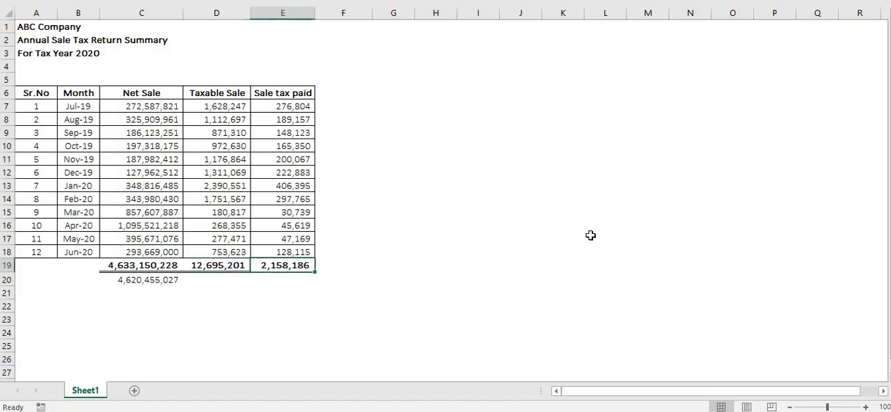
key(alt+Tab)
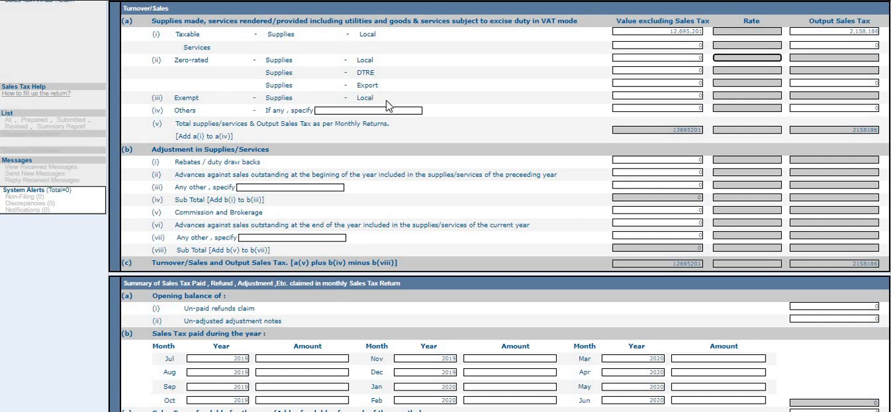
Enter 4,620,455,027 from the summary's cell C20 as the value excluding sales tax for exempt local supplies in the return form.
click(657, 95)
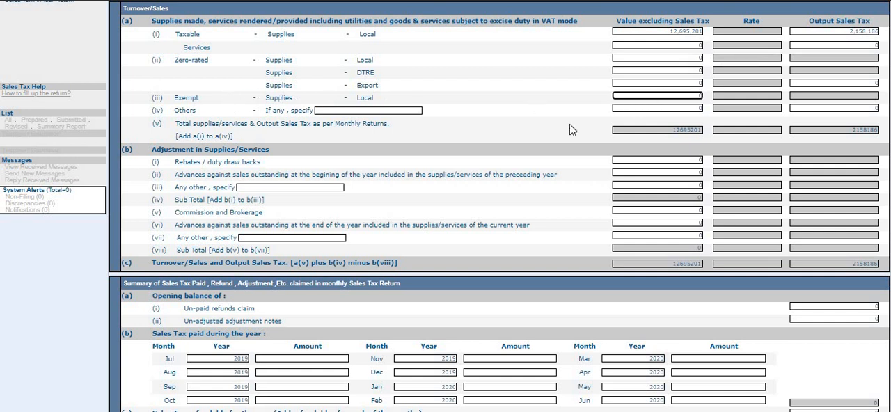
key(alt+Tab)
click(174, 282)
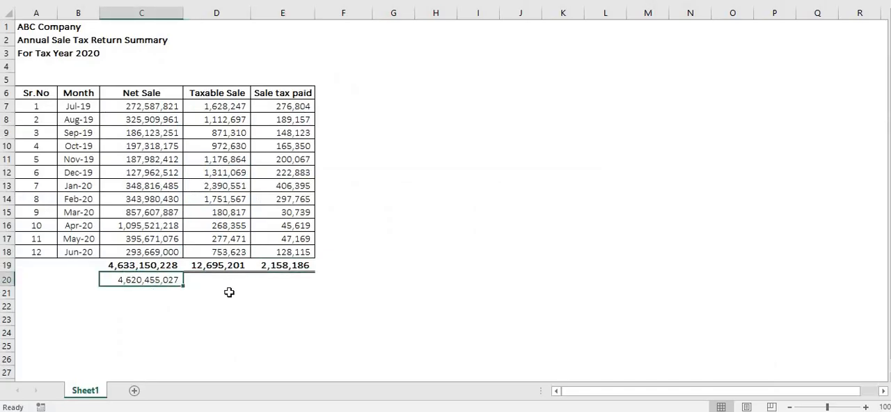
key(alt+Tab)
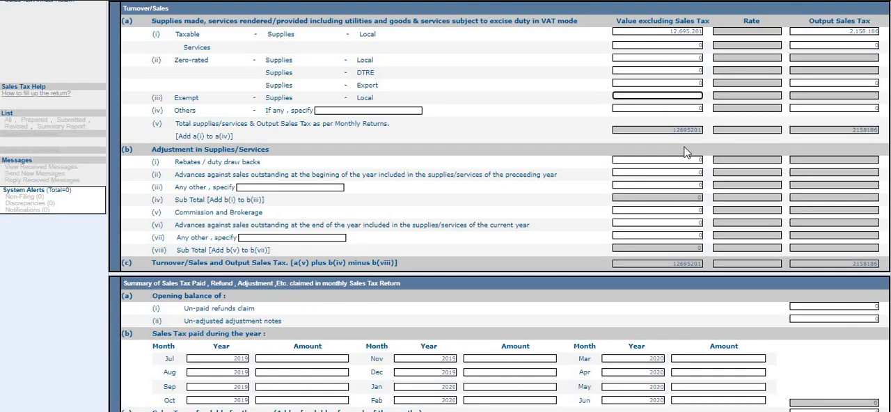
key(alt+Tab)
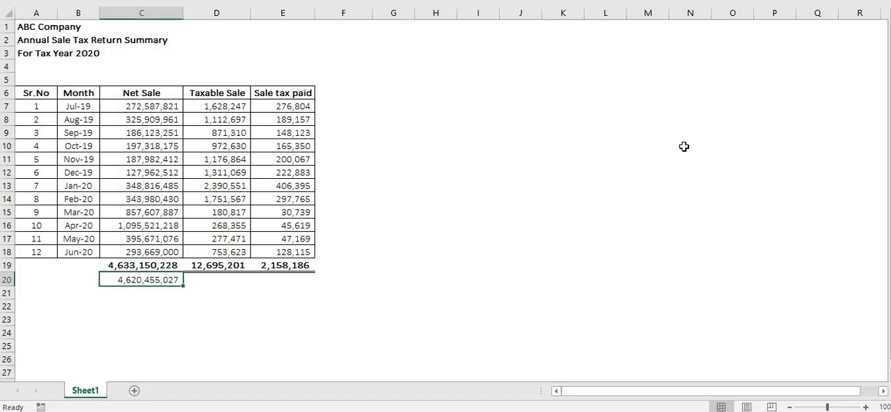
key(alt+Tab)
key(alt+Tab)
key(alt+Tab)
text(027)
click(536, 102)
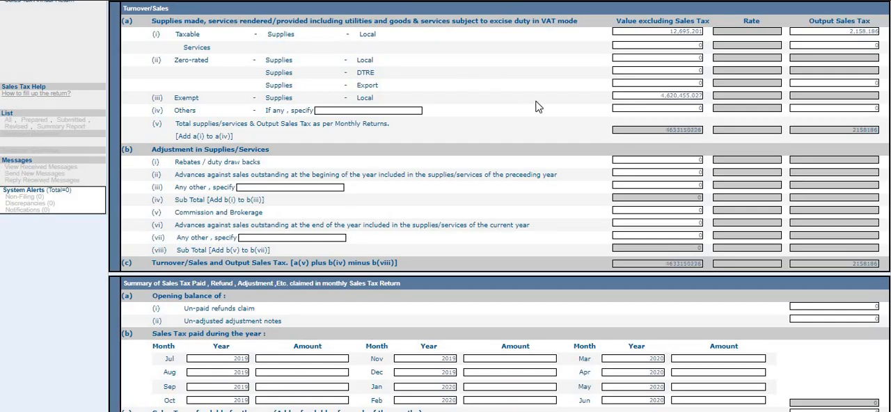
Compare the workbook's Net Sale total with the form's total value of supplies and turnover.
key(alt+Tab)
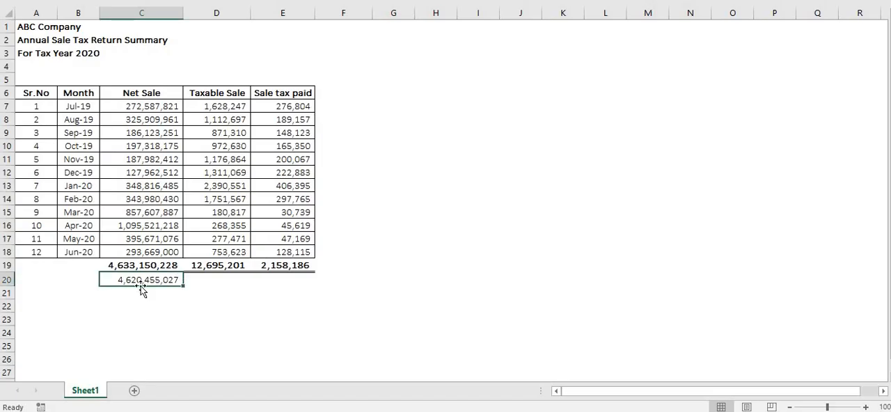
click(154, 266)
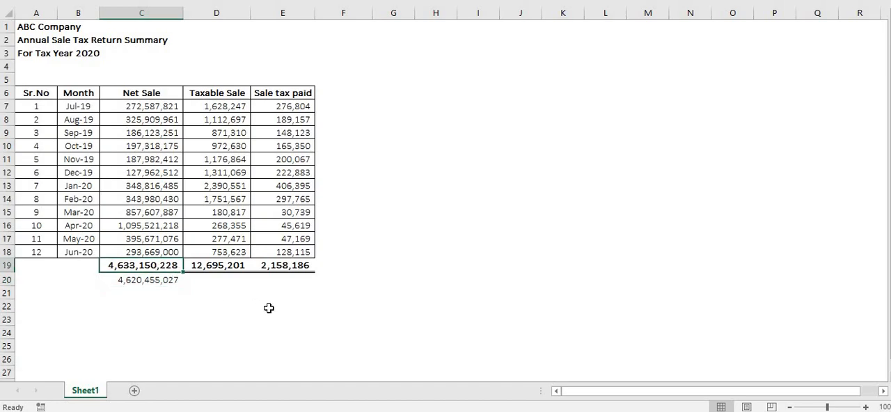
key(alt+Tab)
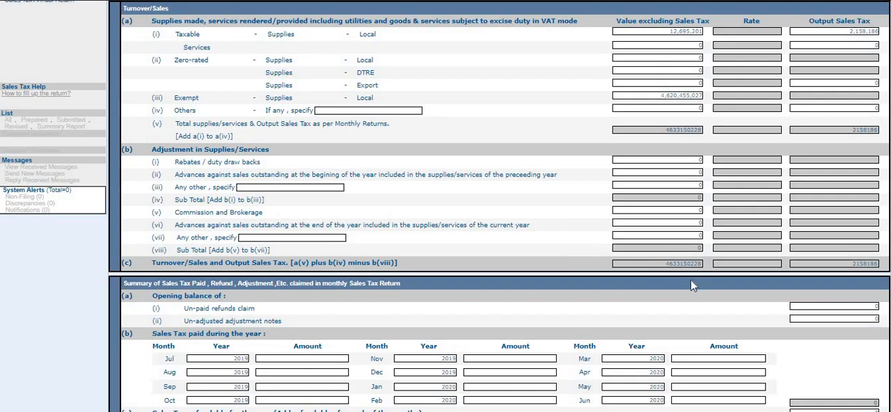
key(alt+Tab)
key(alt+Tab)
Enter the summary's July 2019 sale tax paid, 276,804, as the July amount under sales tax paid during the year.
scroll(490, 226, down, 3)
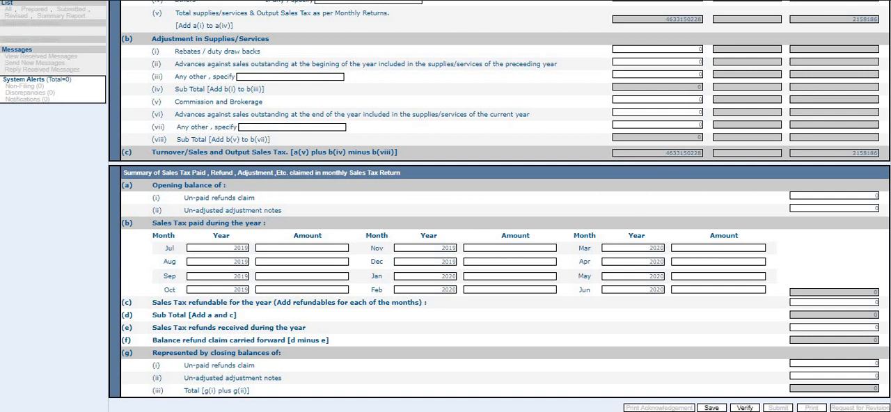
scroll(693, 75, up, 1)
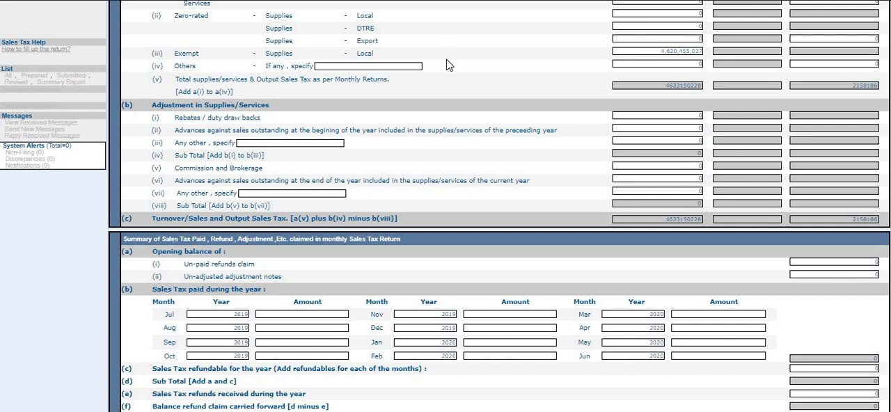
scroll(449, 66, down, 1)
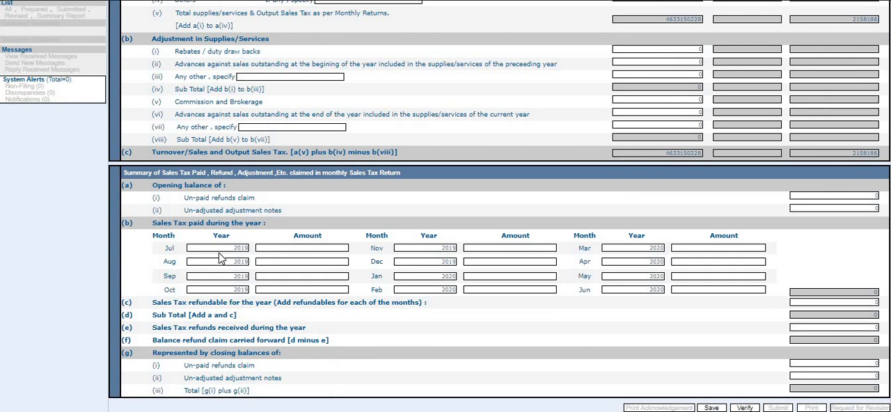
click(297, 248)
key(alt+Tab)
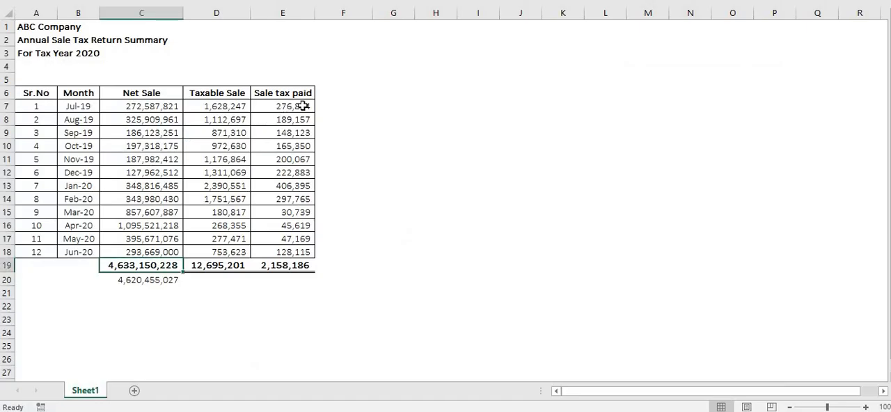
click(299, 106)
key(ctrl+c)
key(alt+Tab)
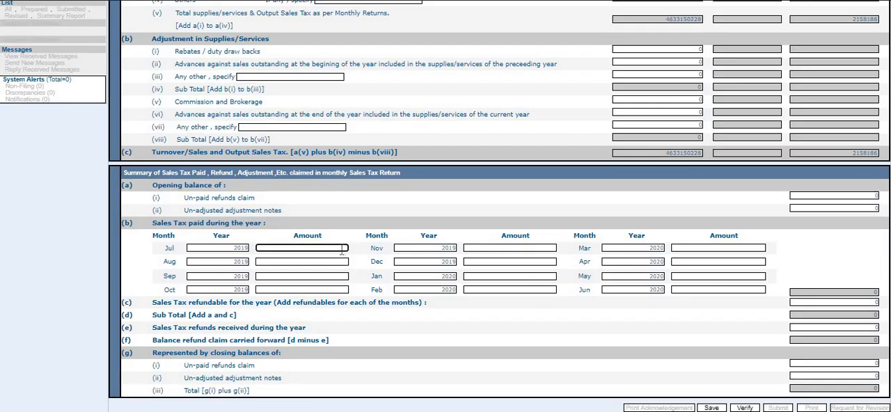
key(alt+Tab)
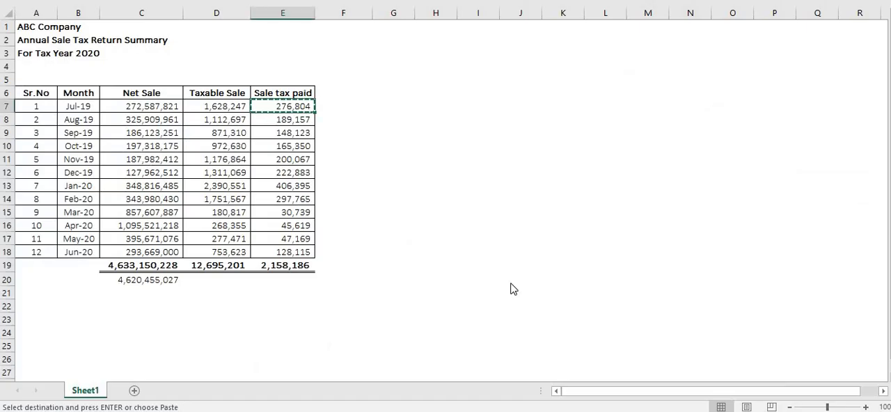
key(alt+Tab)
text(6,)
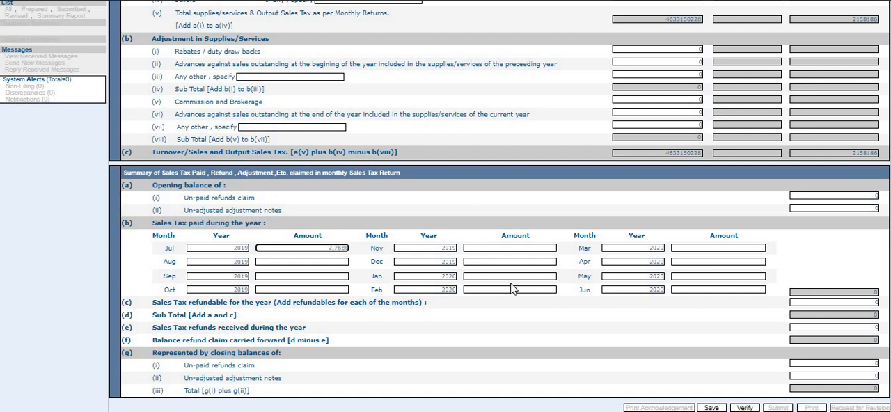
text(804)
key(Tab)
Enter the summary's August sale tax paid, 189,157, as the August 2019 amount in the return form.
key(alt+Tab)
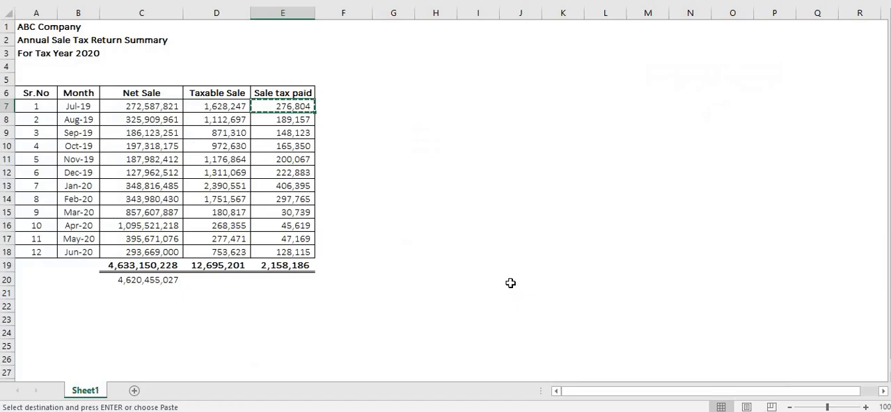
key(alt+Tab)
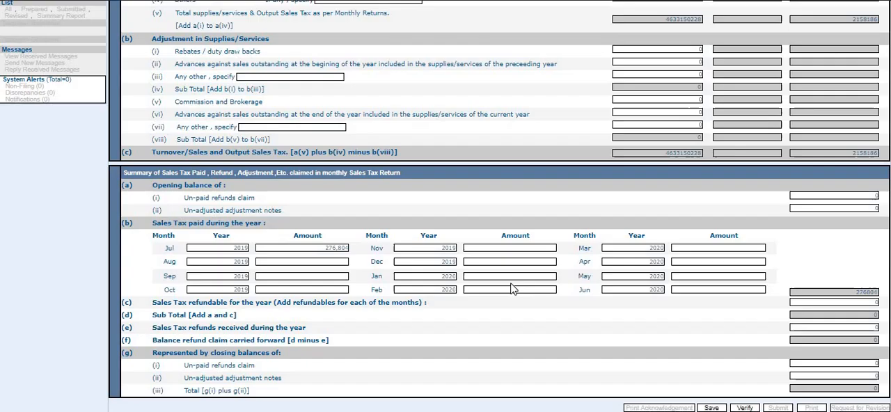
text(189,)
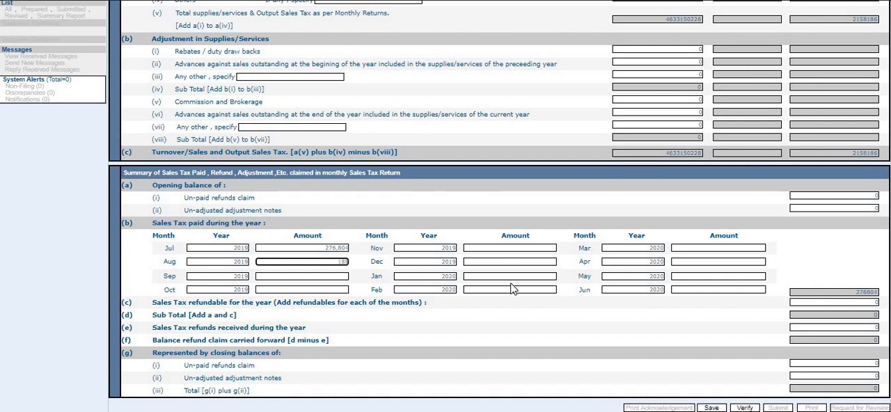
text(157)
key(Tab)
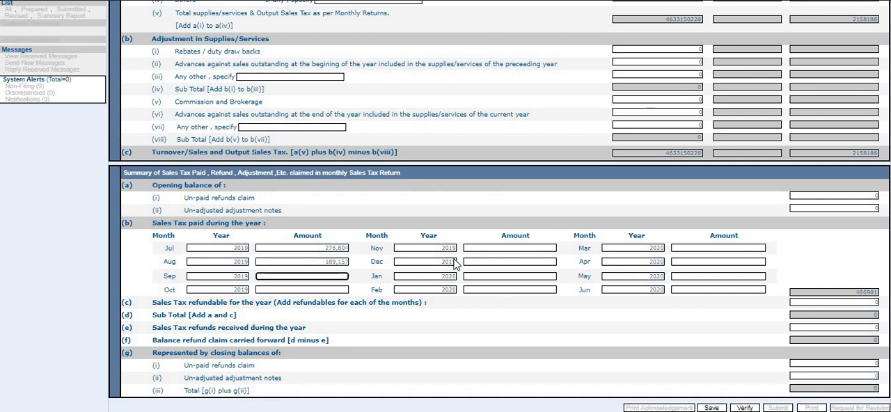
Highlight the July to June rows in the summary workbook and compare them with the form's monthly tax amounts.
key(alt+Tab)
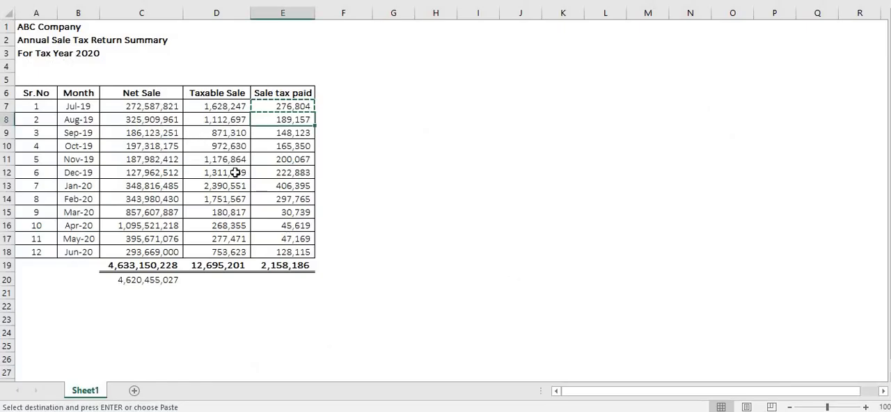
click(43, 110)
drag(174, 120, 287, 254)
key(Escape)
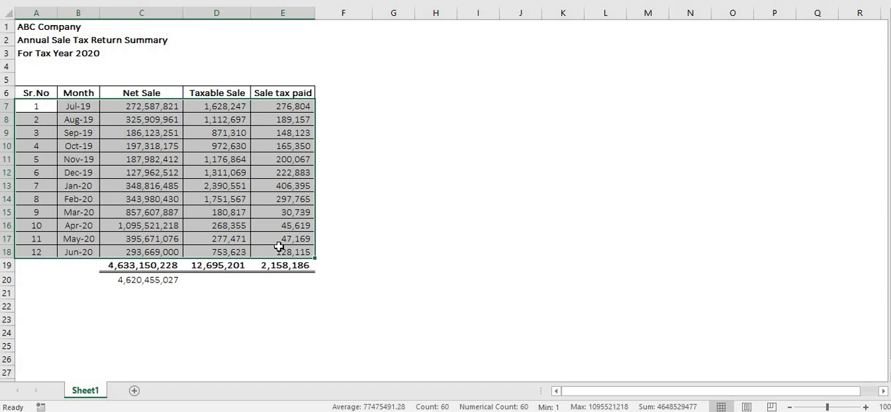
key(alt+Tab)
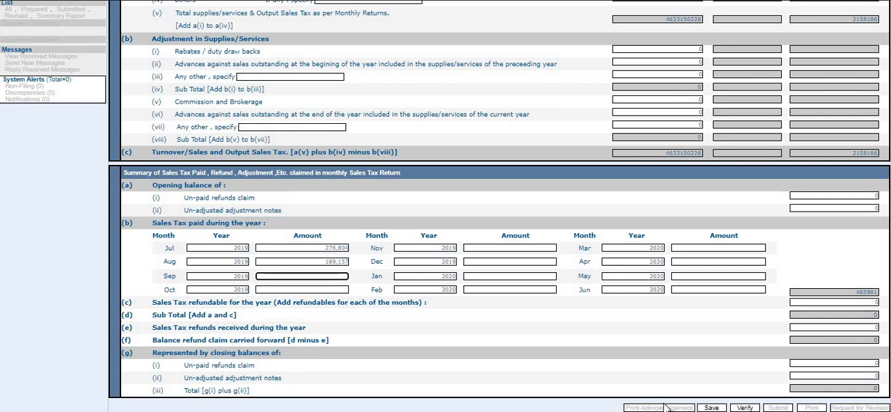
key(alt+Tab)
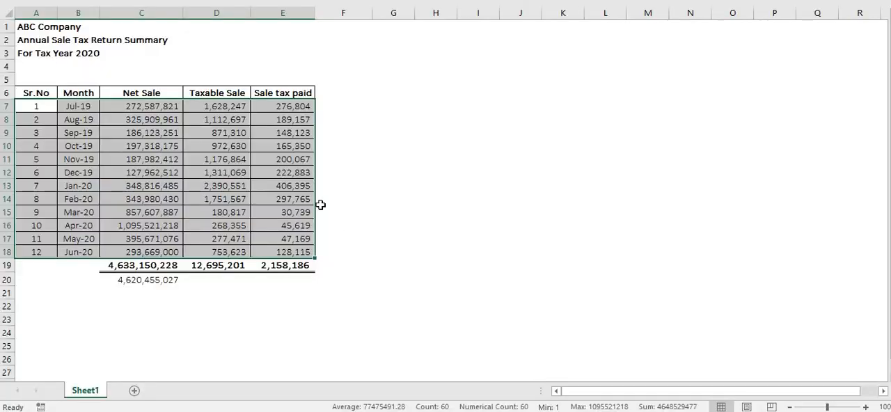
Highlight the March 2020 row in the summary and check it against the form's sales tax paid section.
click(106, 214)
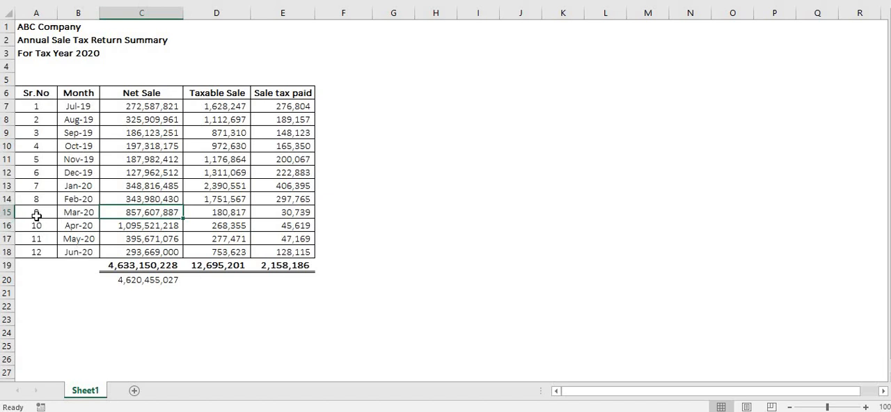
drag(35, 212, 78, 212)
drag(188, 211, 294, 207)
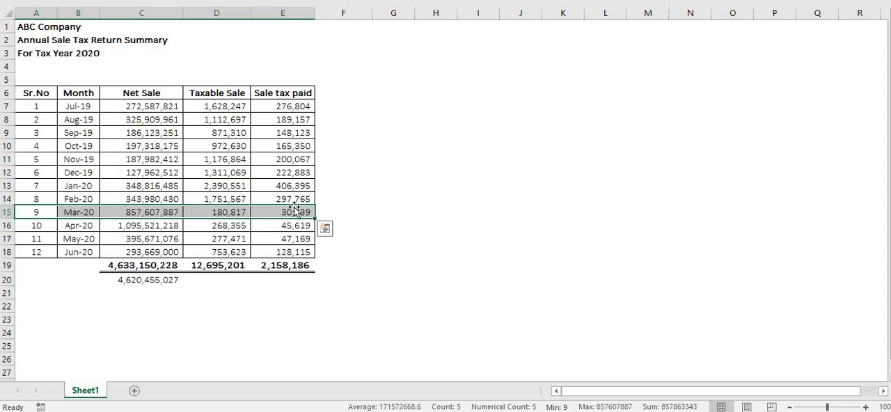
key(alt+Tab)
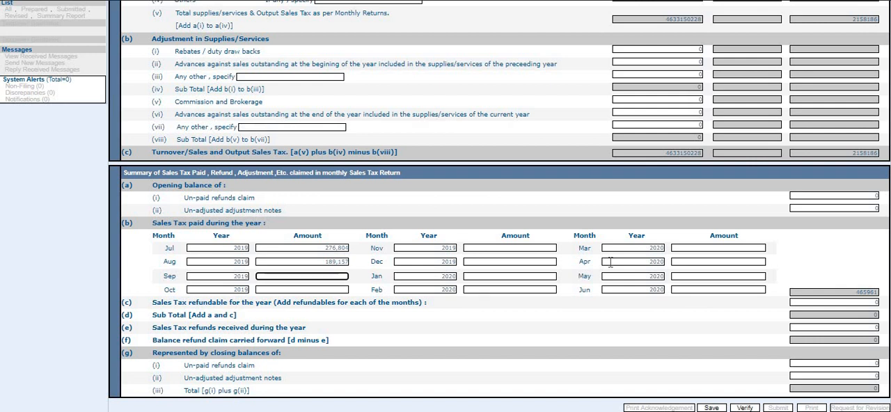
key(alt+Tab)
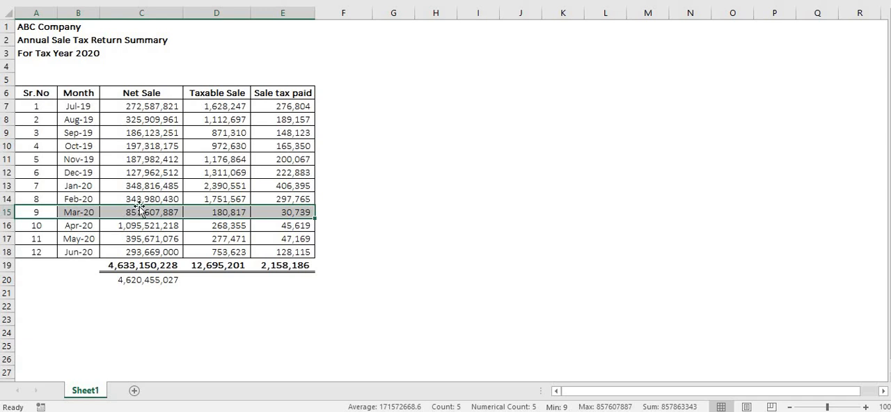
key(alt+Tab)
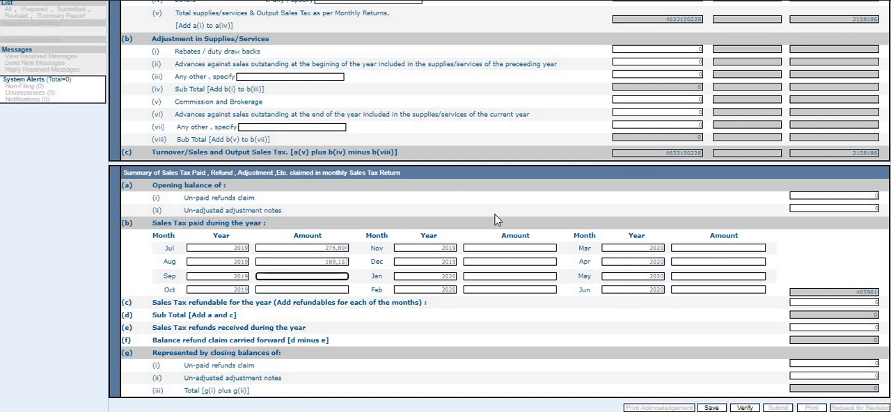
Highlight the whole summary table and the December 2019 row, and compare them with the return form.
key(alt+Tab)
drag(30, 93, 268, 263)
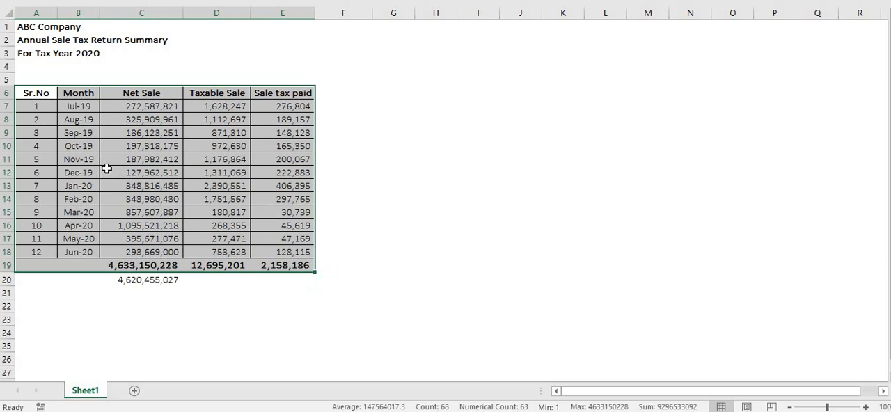
drag(81, 172, 302, 179)
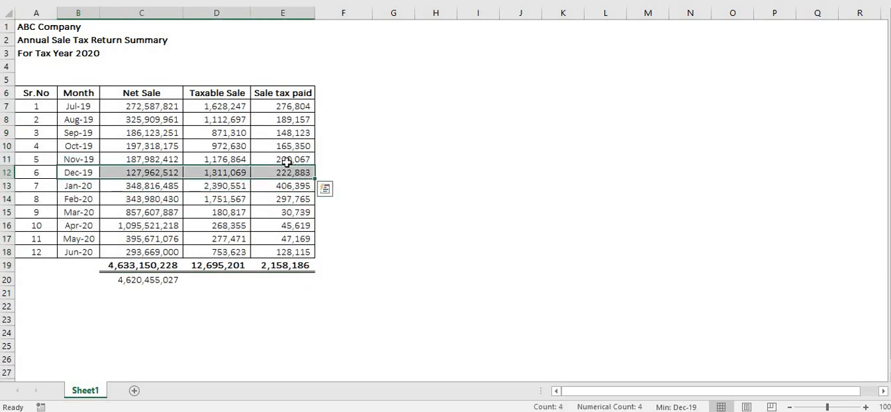
key(alt+Tab)
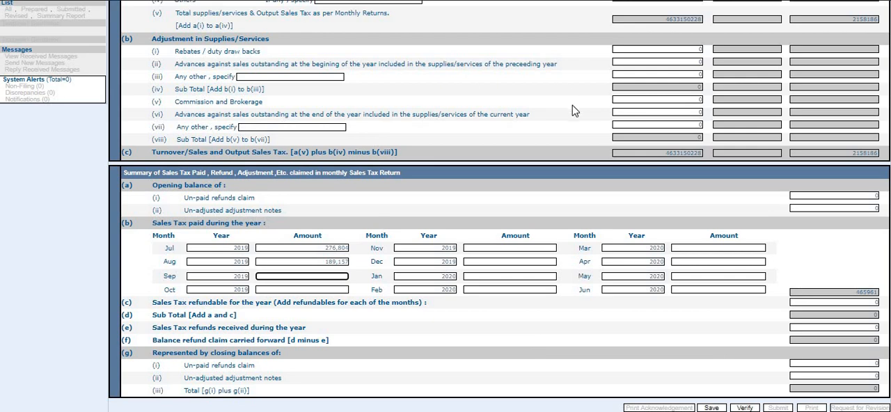
key(alt+Tab)
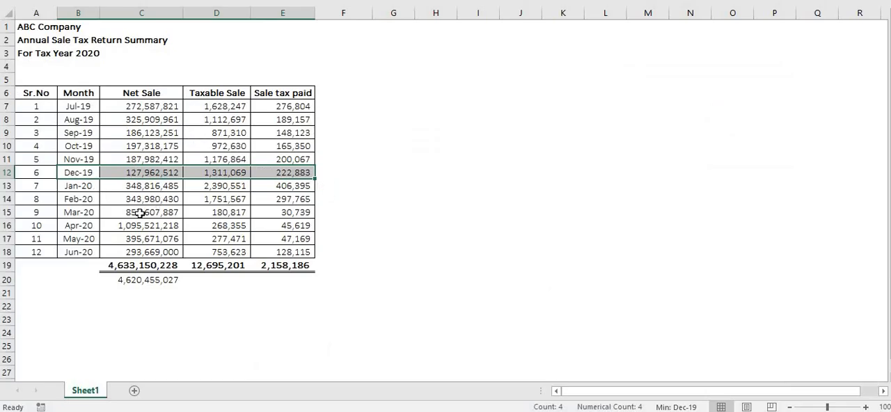
key(alt+Tab)
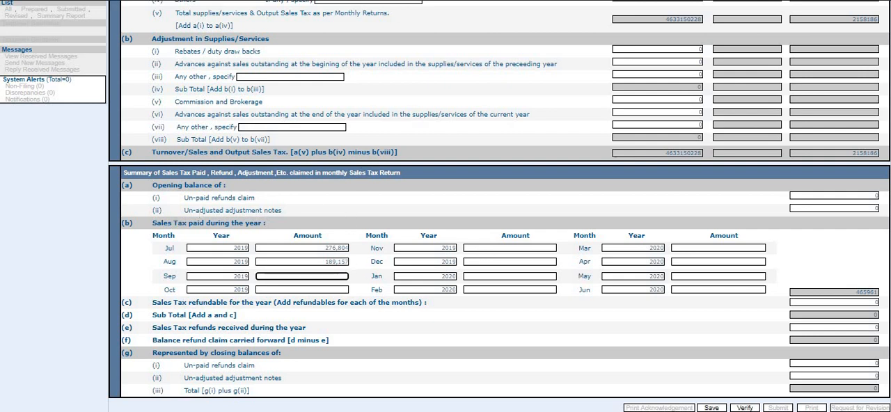
Switch to the sales tax rules PDF and read rule 17 on filing the annual sales tax return.
key(alt+Tab)
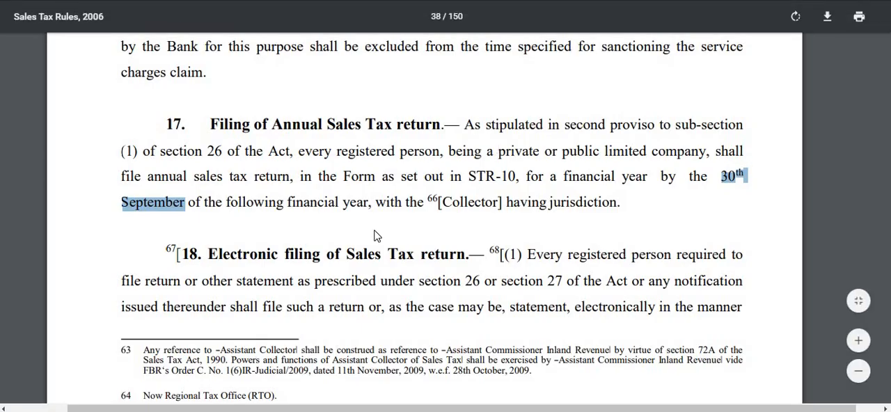
click(644, 211)
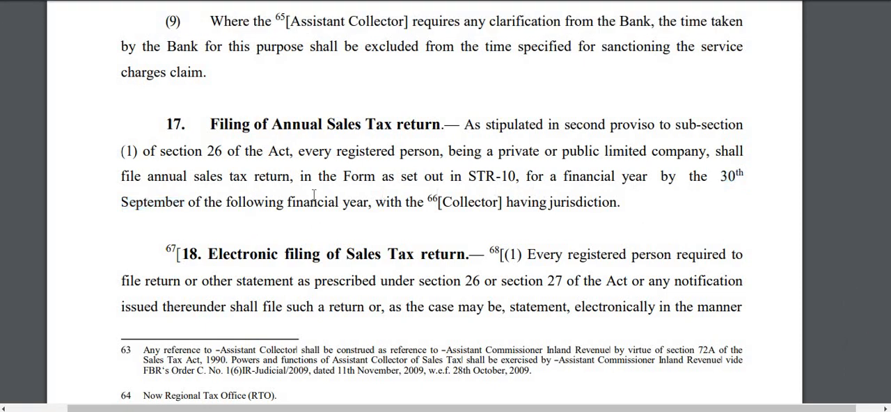